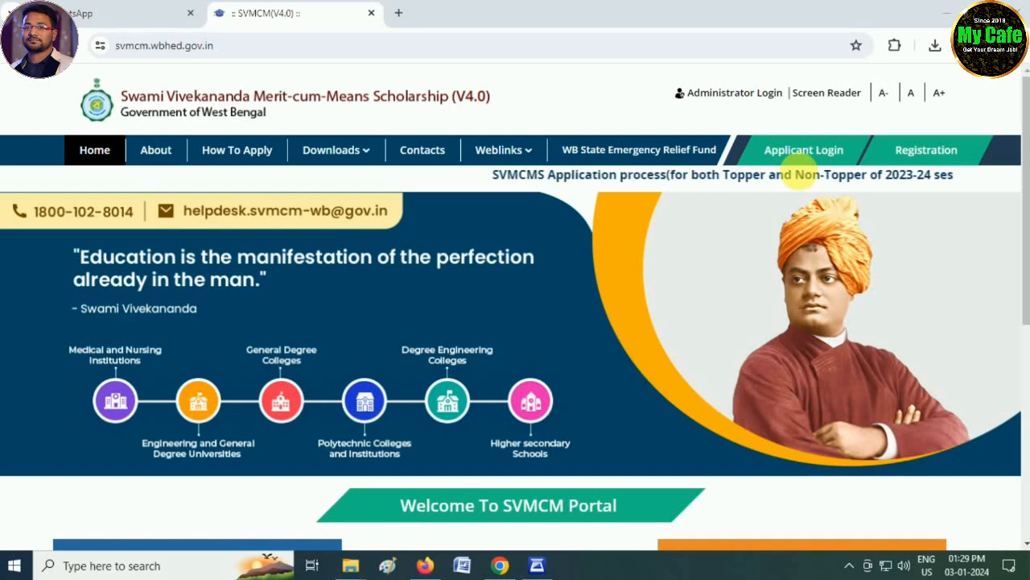
# Step: Open the applicant sign-in form and enter the applicant's ID
pyautogui.click(803, 153)
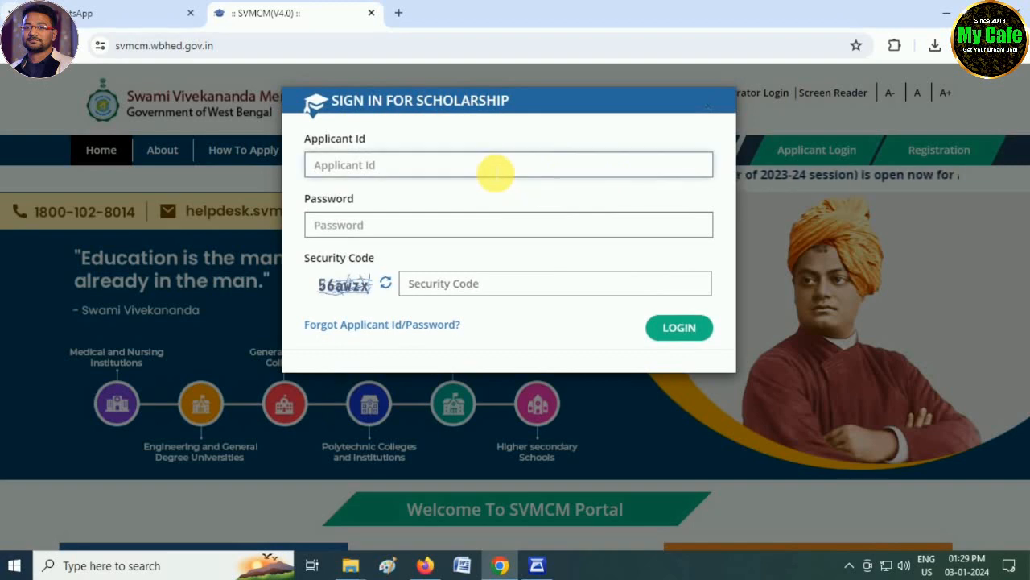
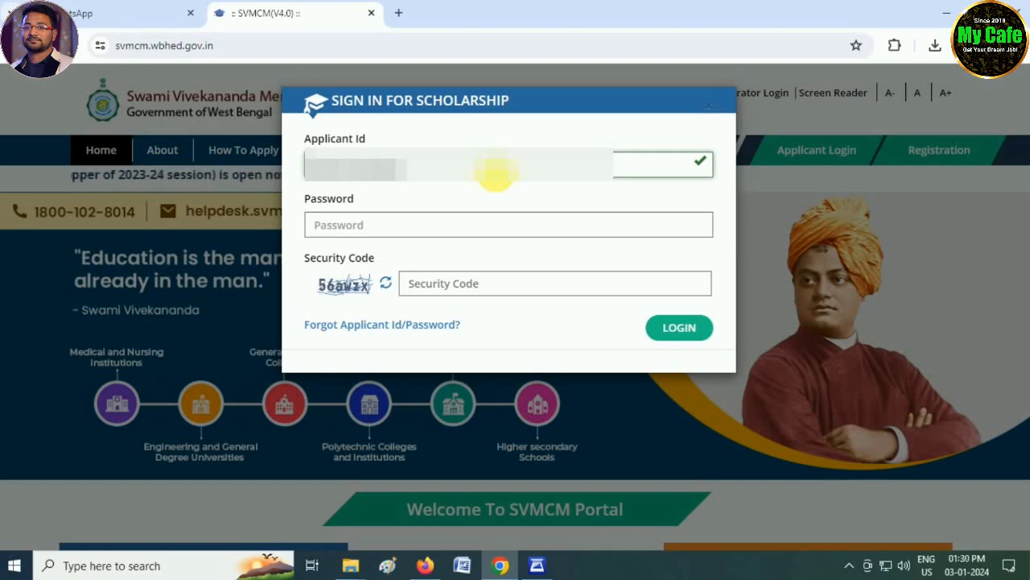
pyautogui.press('Tab')
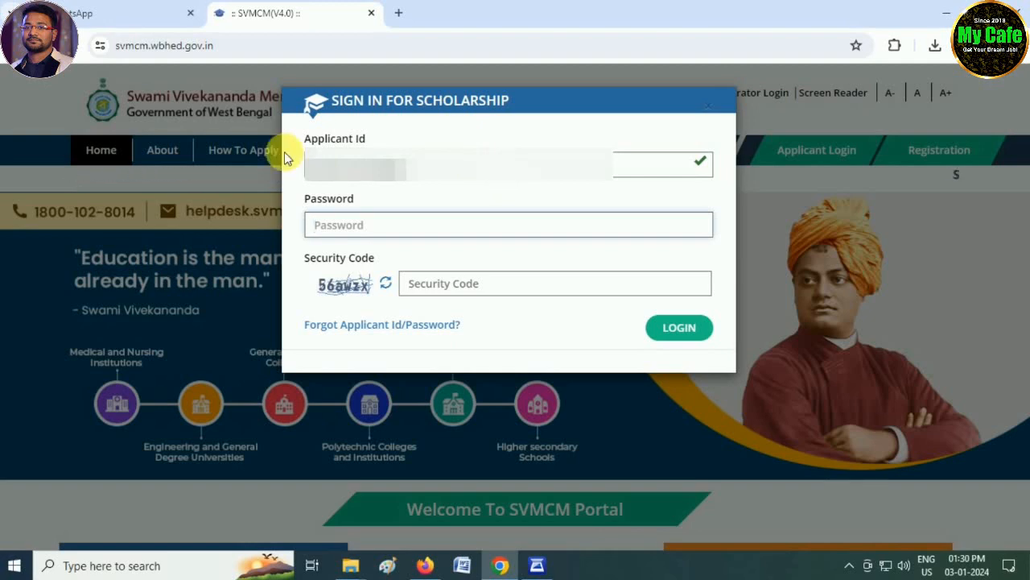
# Step: Enter the account password and the displayed security code, and log in to the applicant dashboard
pyautogui.write('••••••')
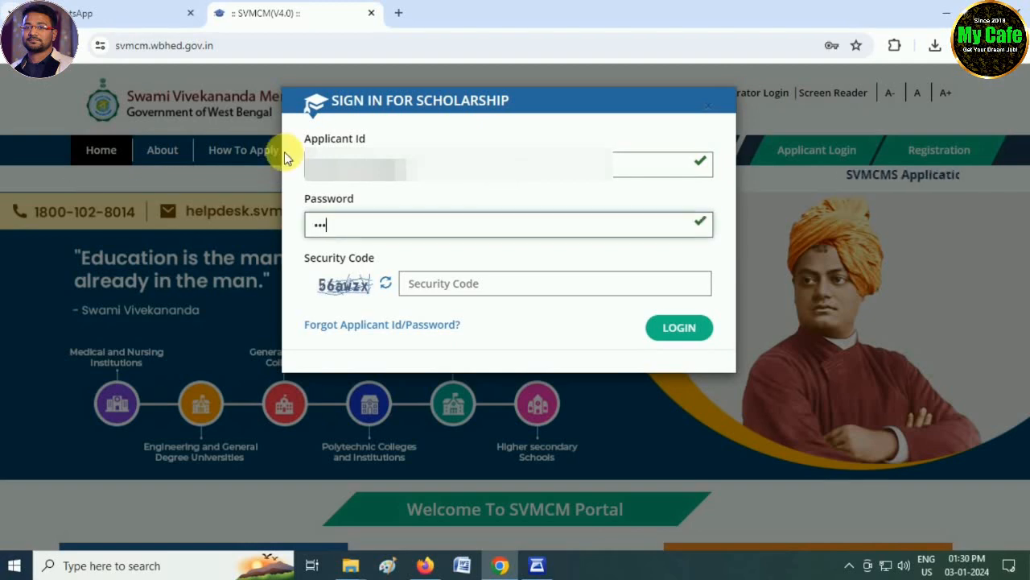
pyautogui.write('•••••')
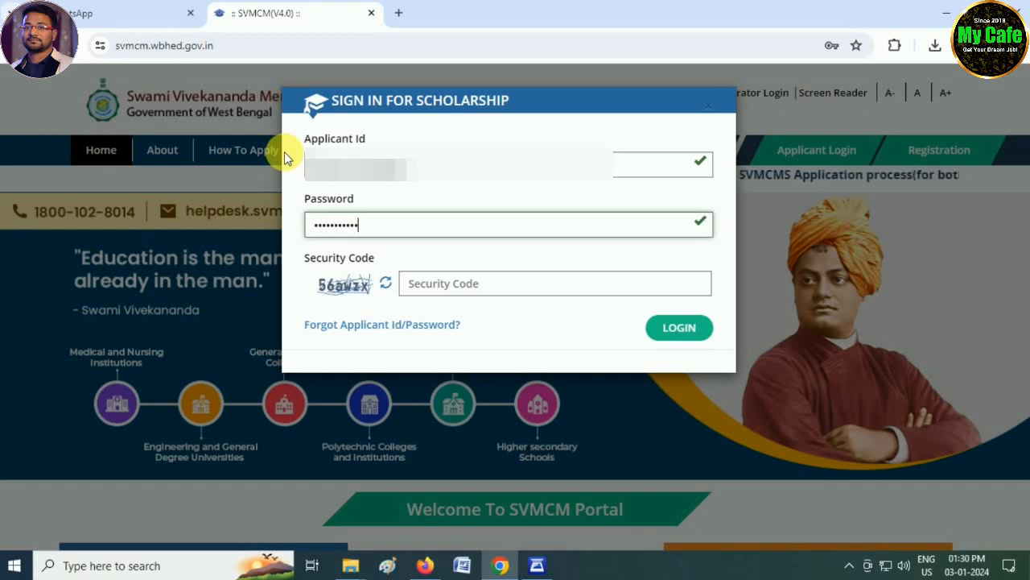
pyautogui.press('Tab')
pyautogui.write('56a')
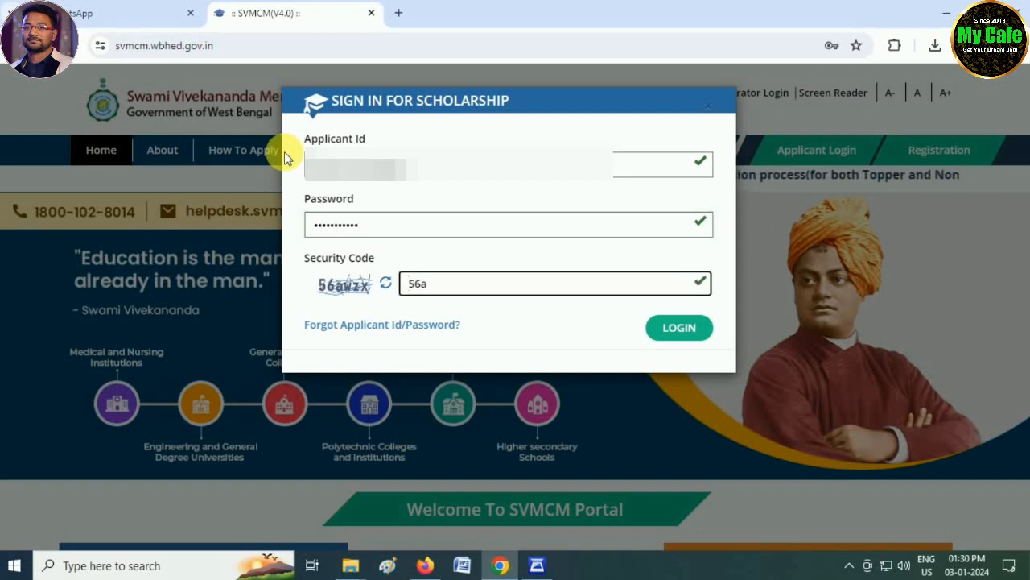
pyautogui.write('wzx')
pyautogui.press('BackSpace')
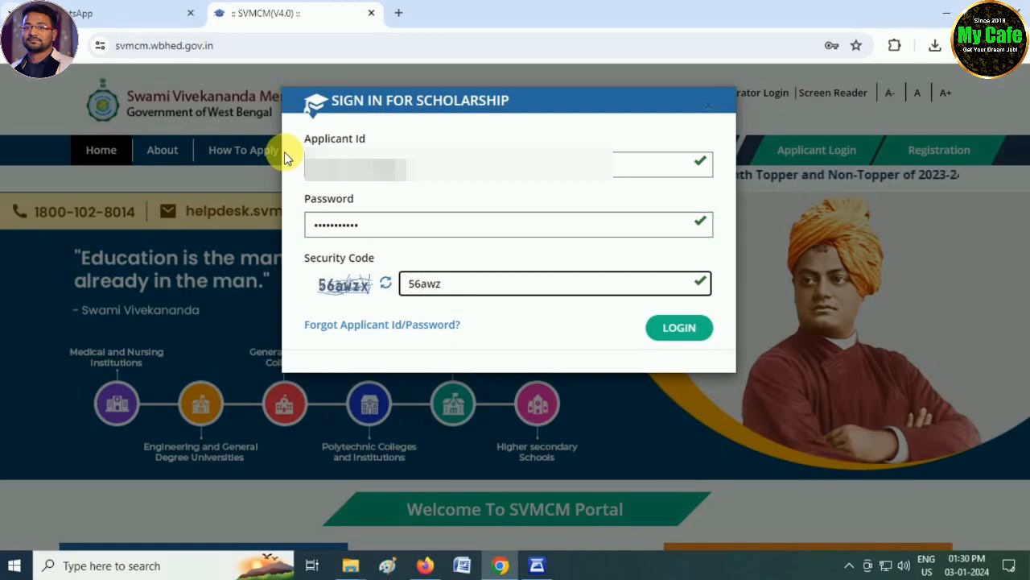
pyautogui.write('d')
pyautogui.press('BackSpace')
pyautogui.write('x')
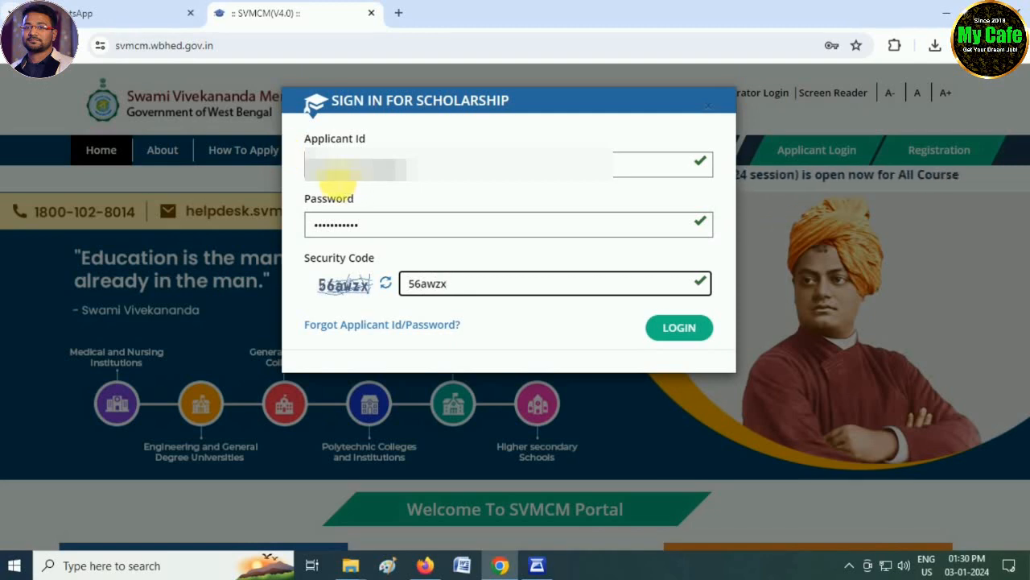
pyautogui.click(367, 171)
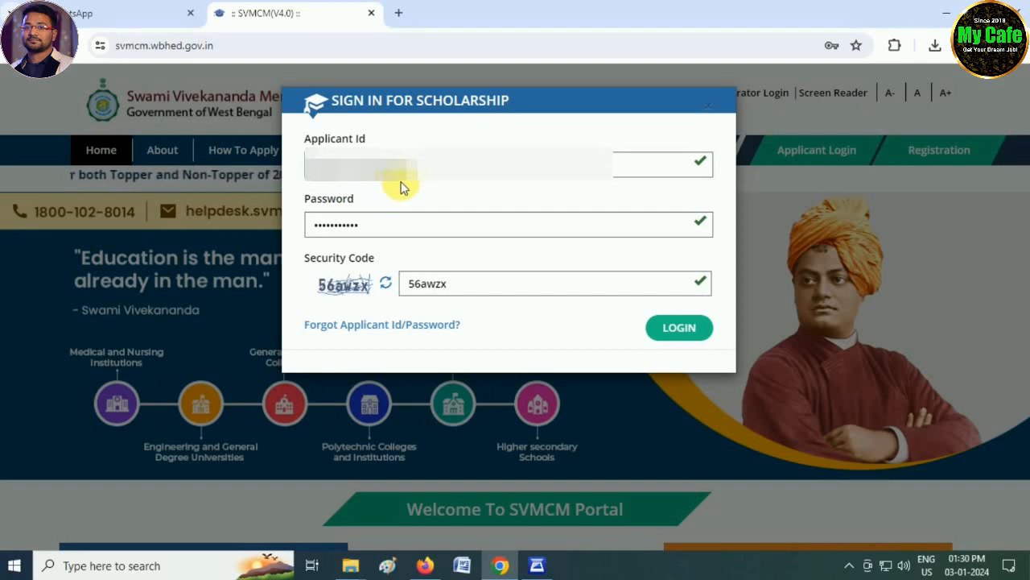
pyautogui.click(673, 337)
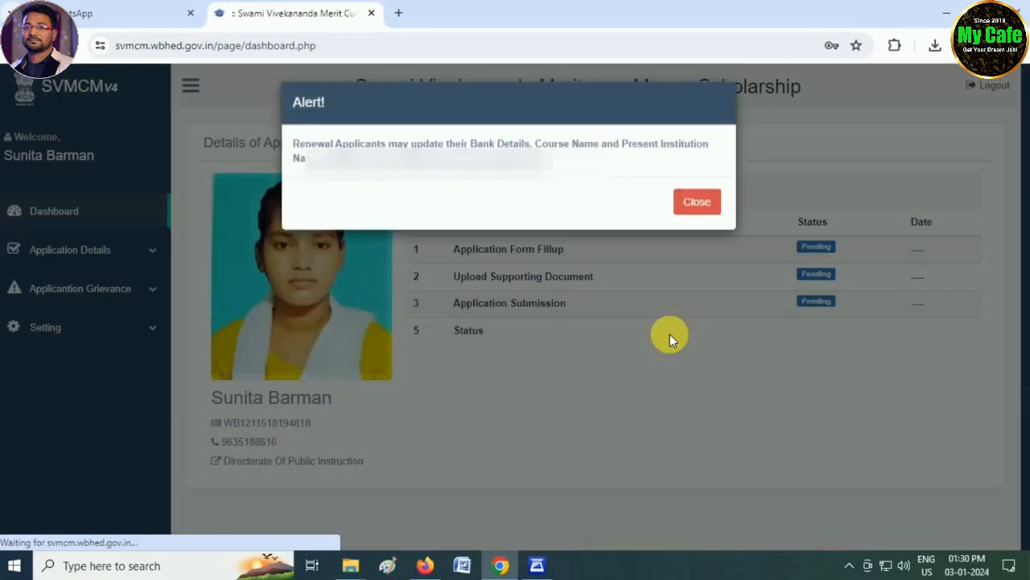
# Step: Open the renewal application for editing from the application details
pyautogui.click(697, 203)
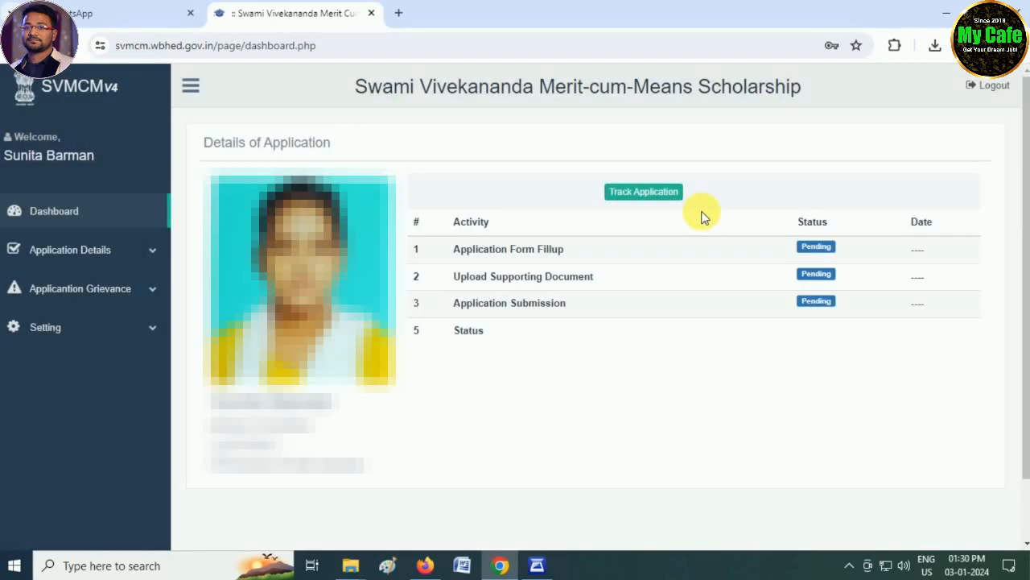
pyautogui.click(64, 251)
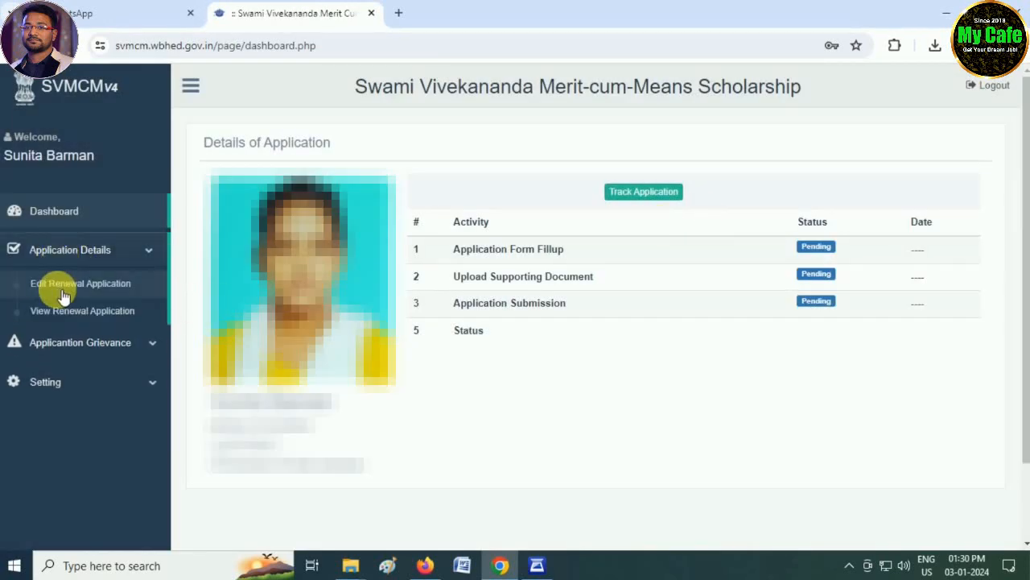
pyautogui.click(100, 290)
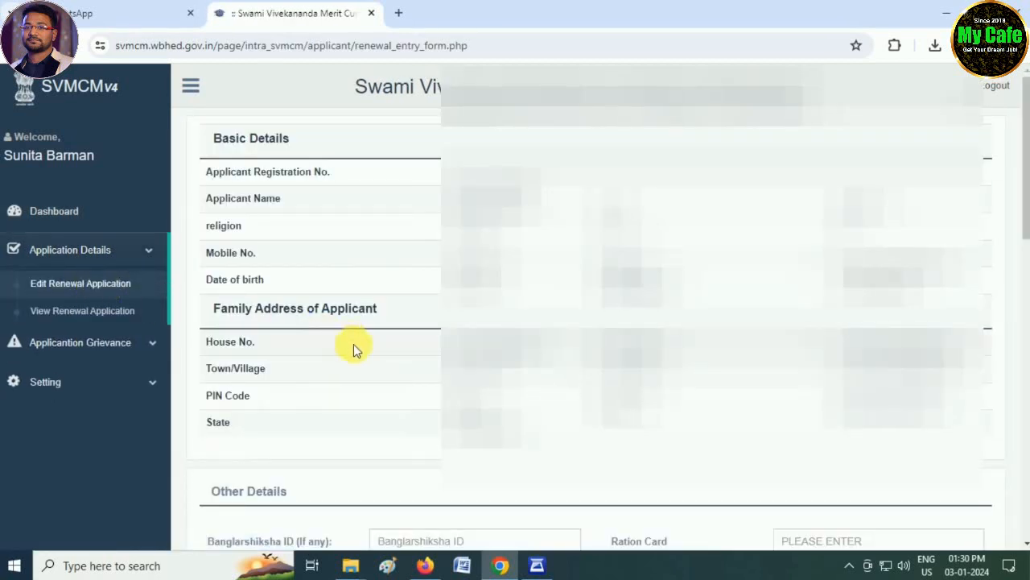
# Step: Set the year of the last qualifying examination to 2023
pyautogui.scroll(-3, 354, 344)
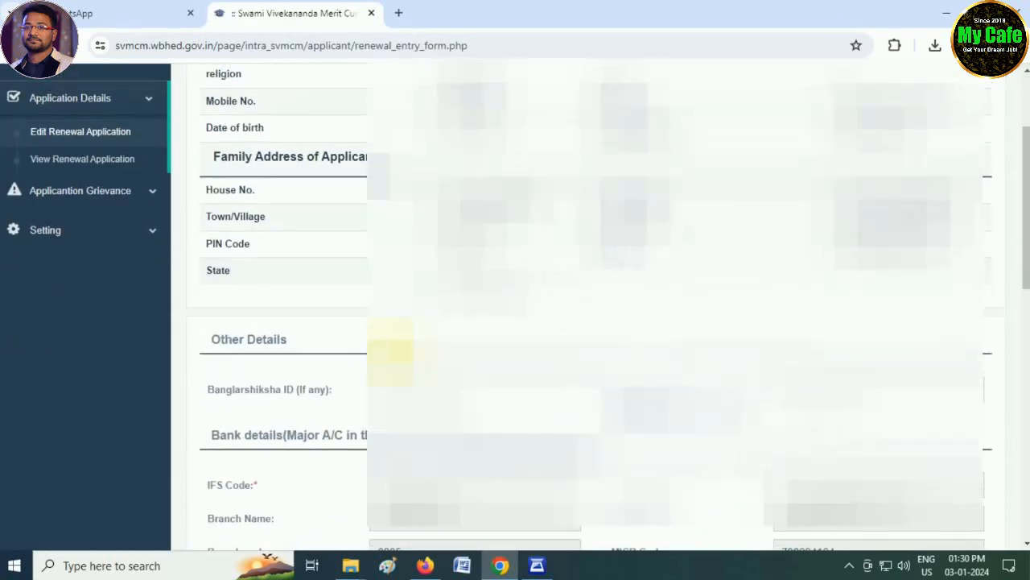
pyautogui.scroll(-5, 402, 349)
pyautogui.scroll(-4, 461, 360)
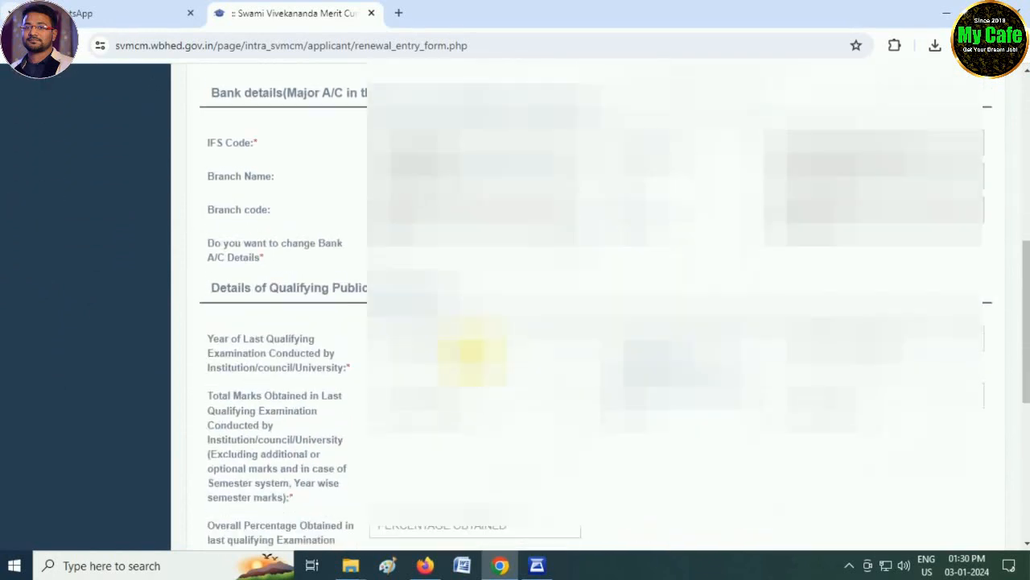
pyautogui.click(425, 232)
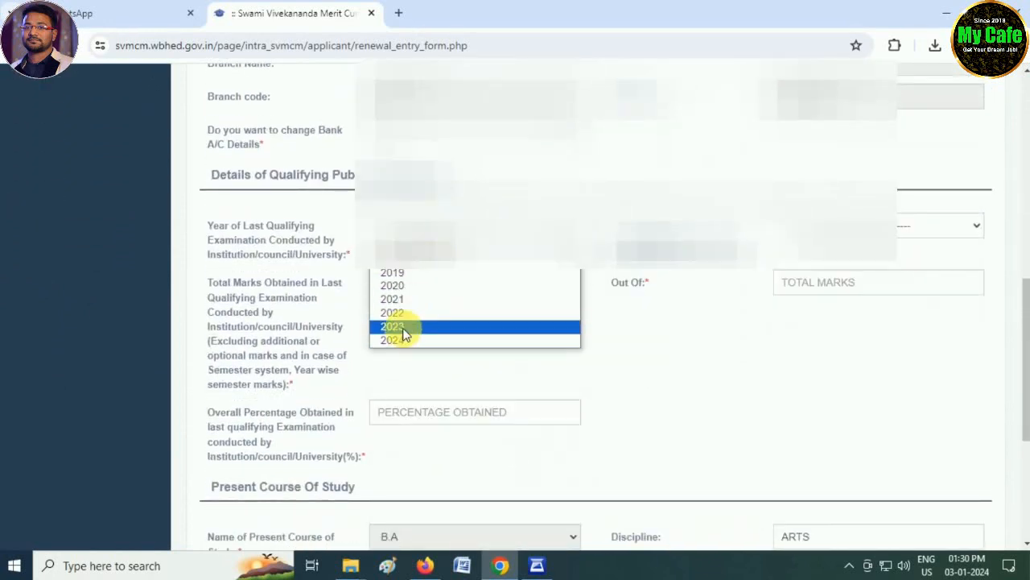
pyautogui.click(403, 326)
# Step: Choose UNITED UNIVERSITY as the institution that conducted the last qualifying examination
pyautogui.click(817, 235)
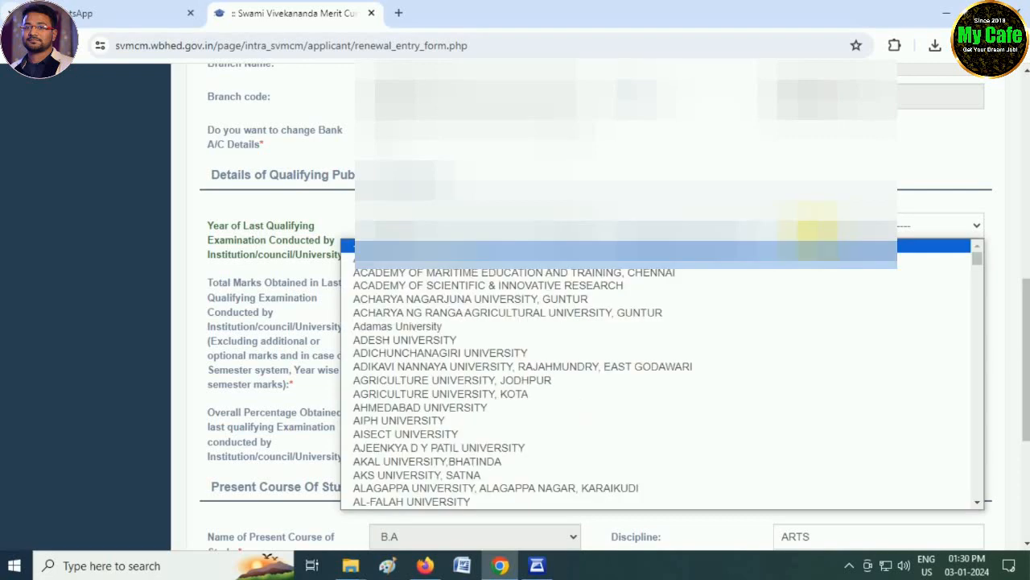
pyautogui.write('un')
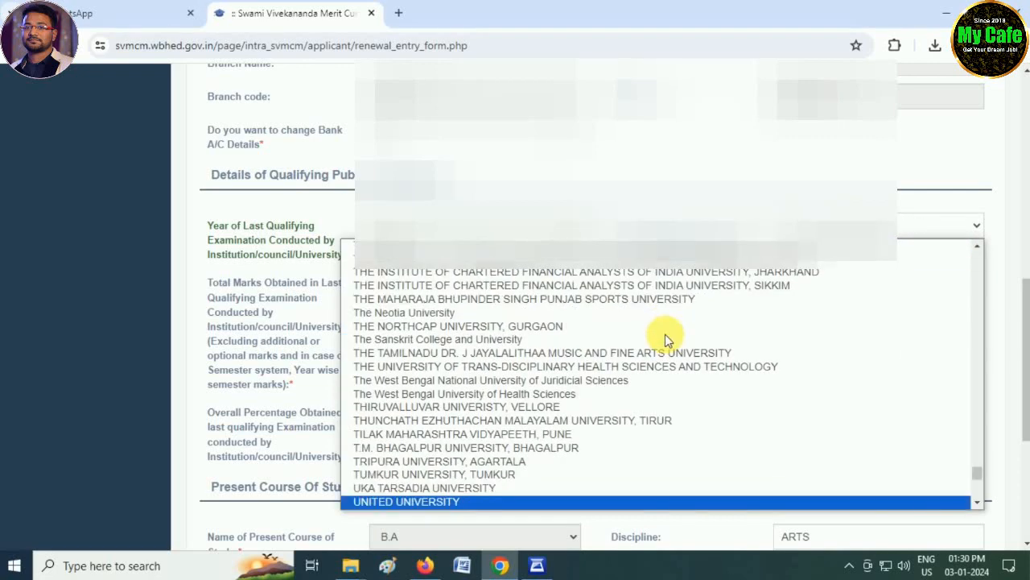
pyautogui.scroll(-2, 618, 367)
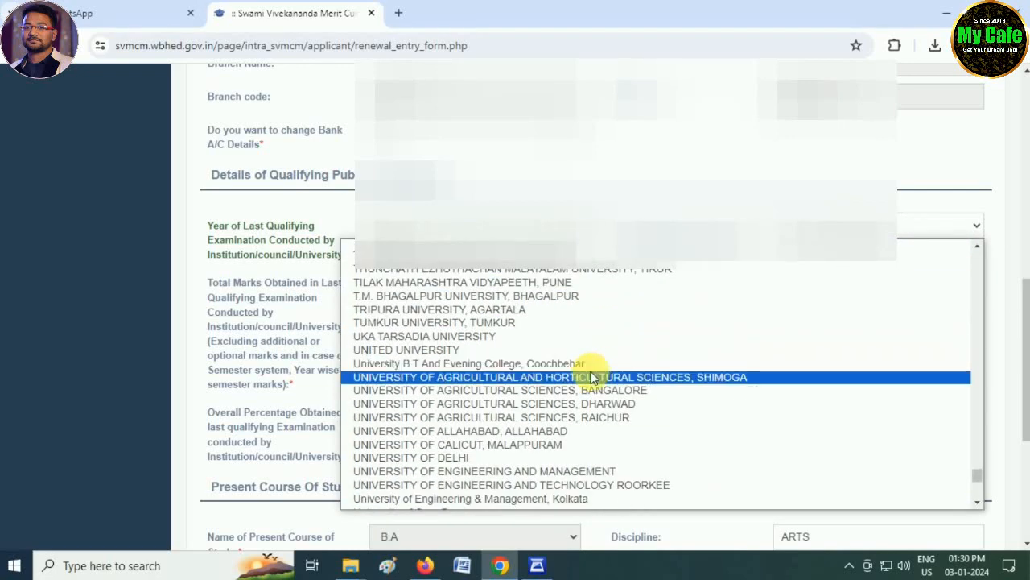
pyautogui.click(605, 211)
# Step: Answer YES to changing the bank account details and give BANK A/C CLOSED as the reason for change
pyautogui.scroll(2, 603, 211)
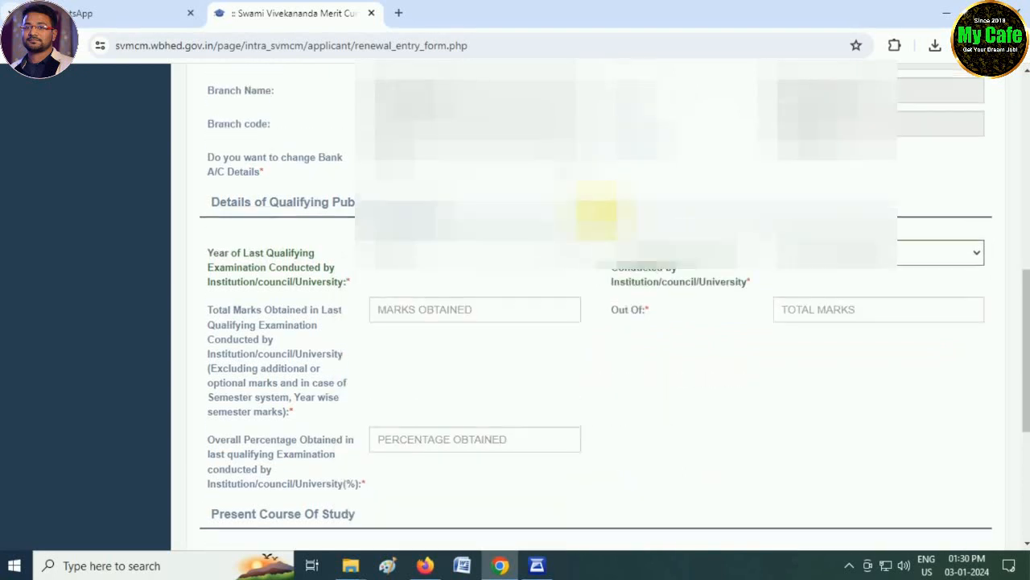
pyautogui.click(426, 280)
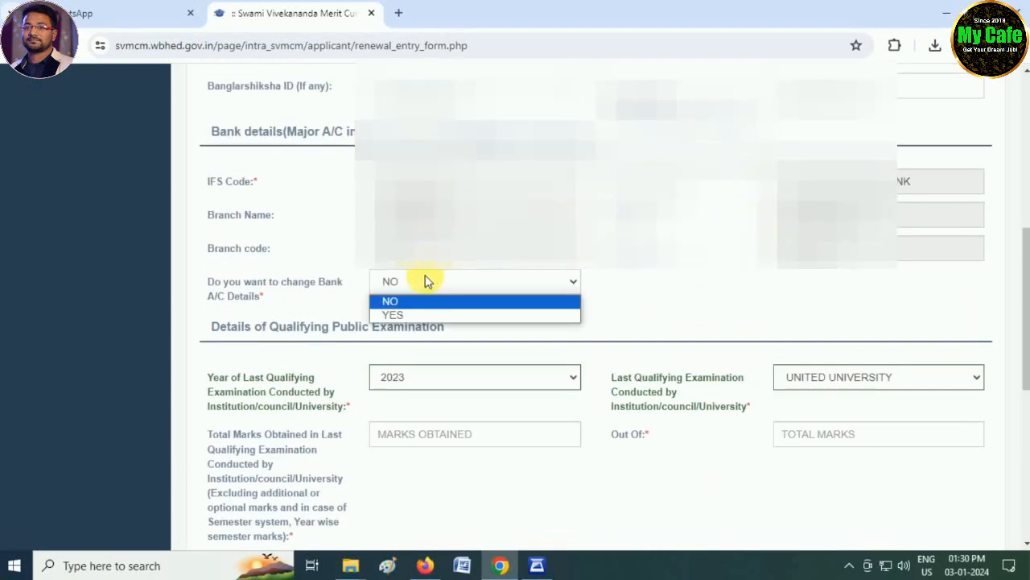
pyautogui.click(402, 318)
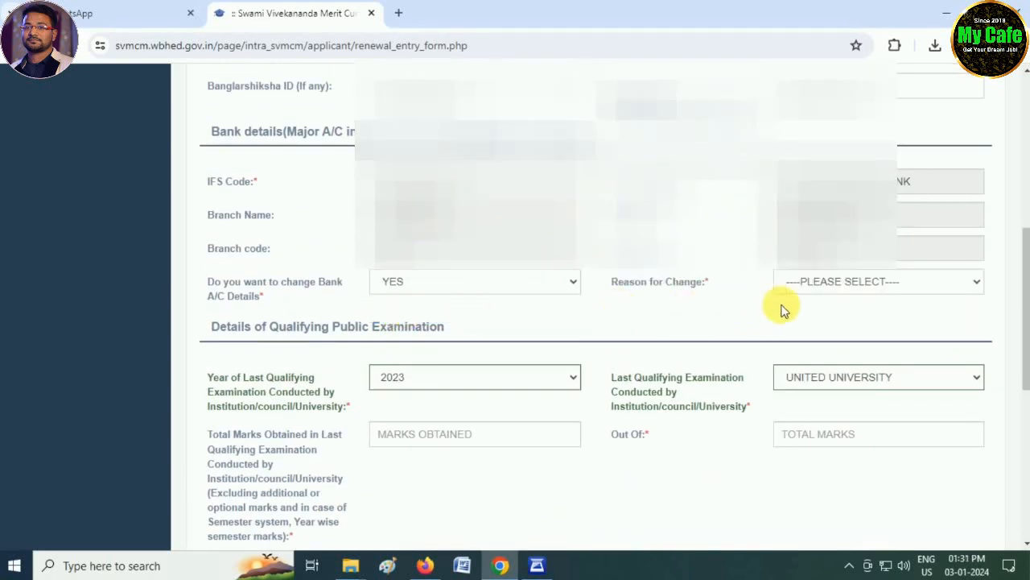
pyautogui.click(821, 282)
pyautogui.click(836, 316)
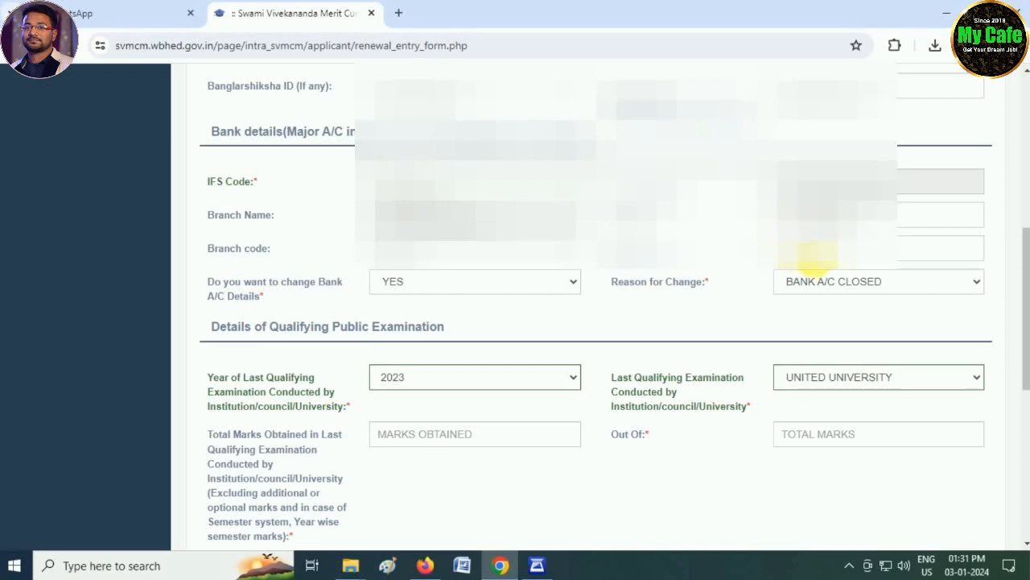
pyautogui.click(814, 256)
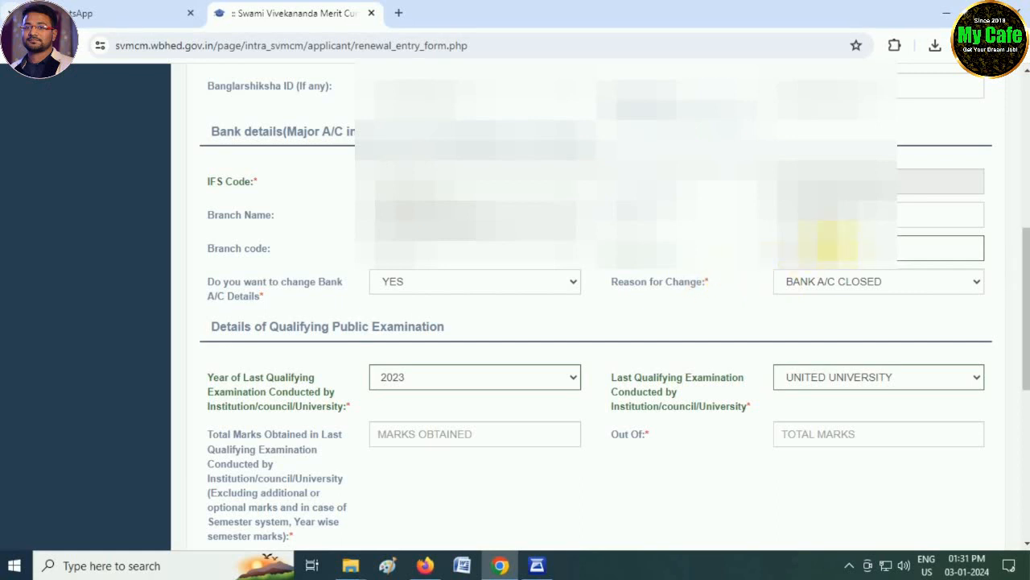
# Step: Set the institution that conducted the last qualifying examination to University of Gour Banga
pyautogui.scroll(-1, 556, 285)
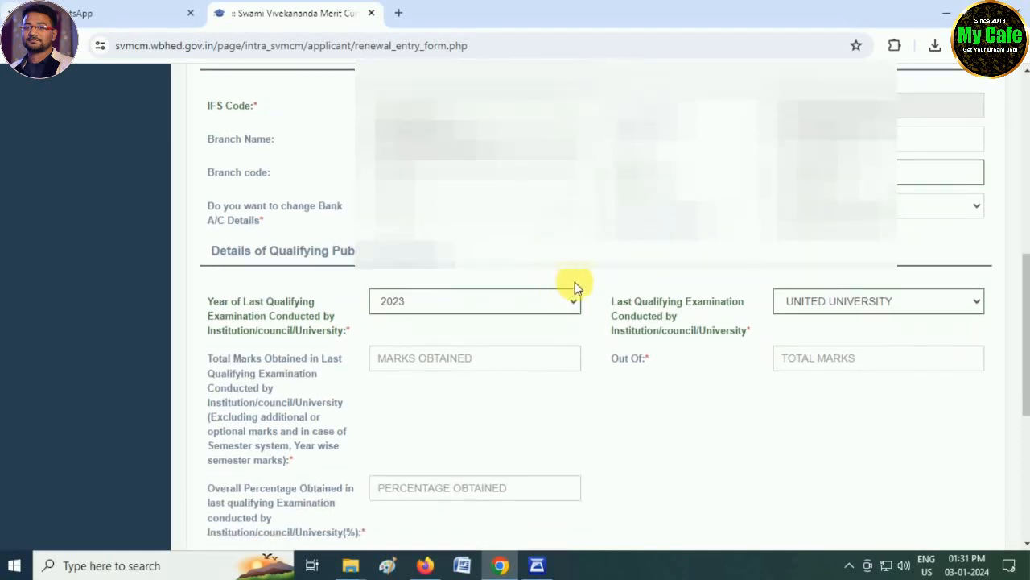
pyautogui.scroll(-1, 642, 290)
pyautogui.scroll(-1, 647, 289)
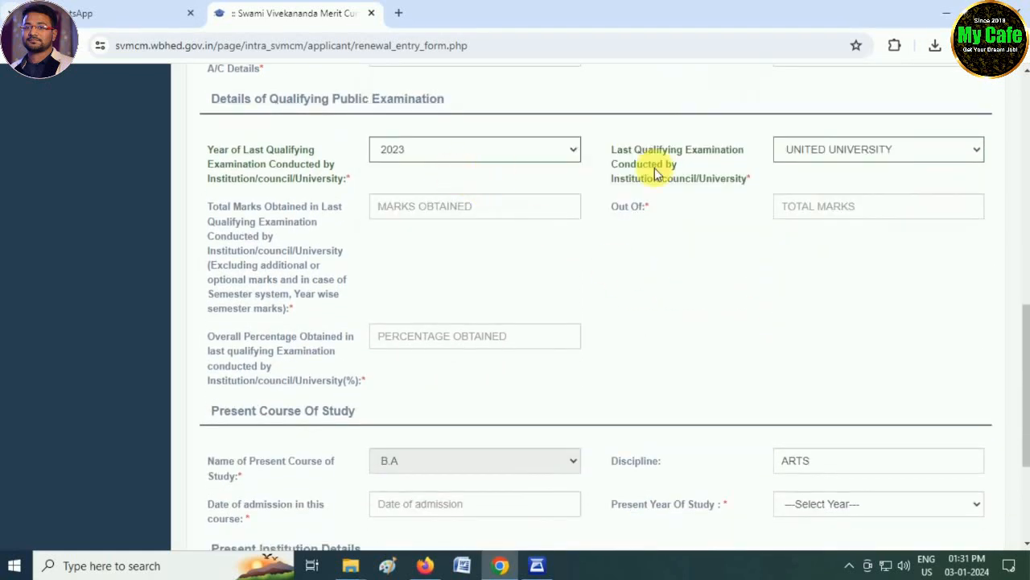
pyautogui.click(817, 153)
pyautogui.press('Down')
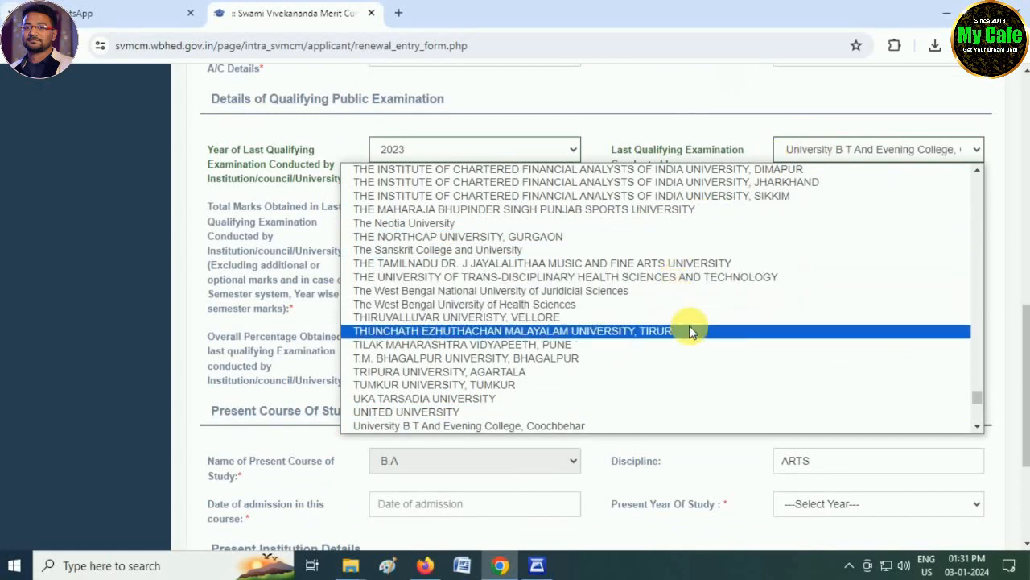
pyautogui.scroll(-6, 689, 331)
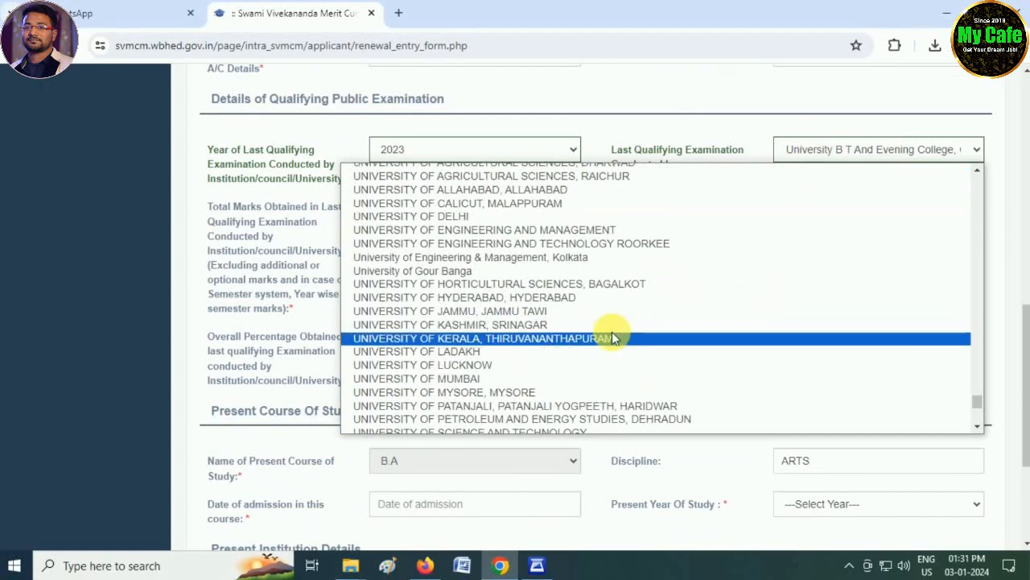
pyautogui.click(435, 273)
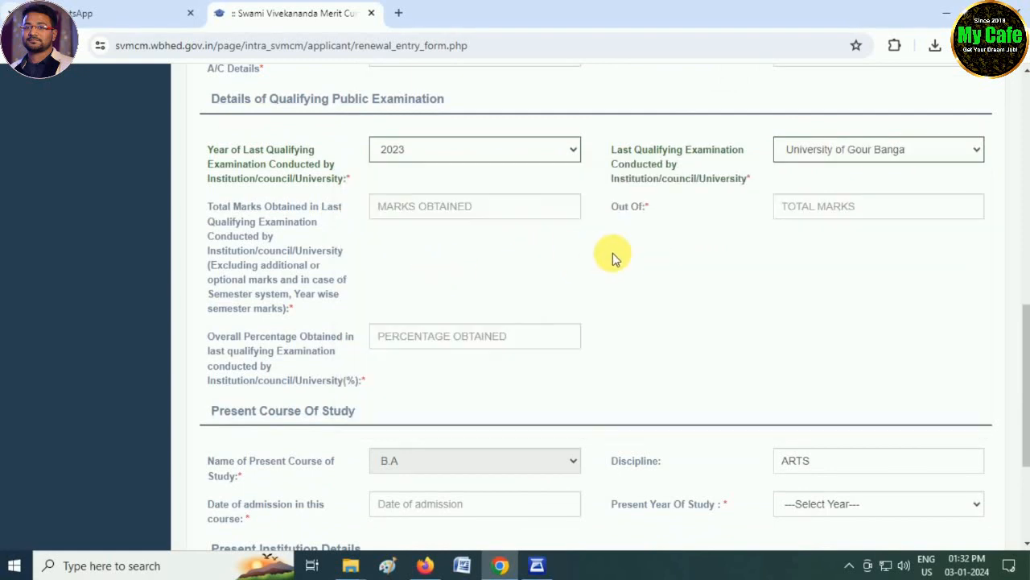
# Step: Enter 273 as the total marks obtained in the last qualifying examination, out of 400
pyautogui.click(442, 214)
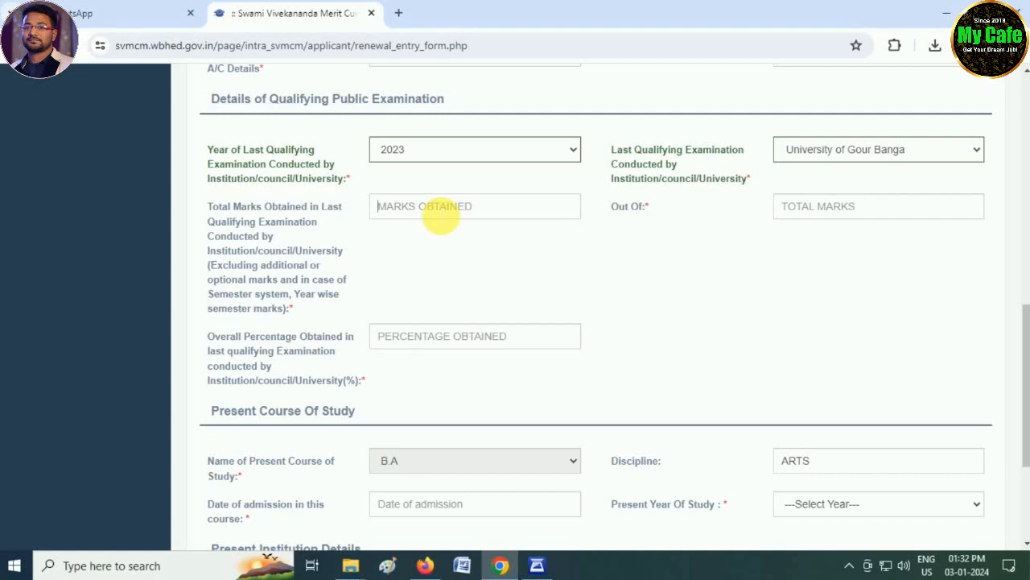
pyautogui.click(442, 208)
pyautogui.write('273')
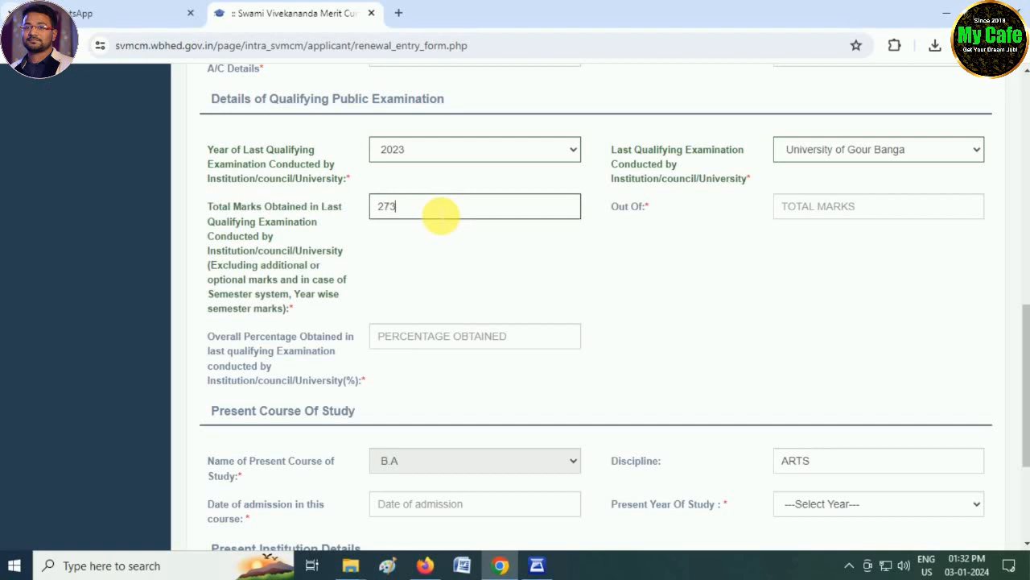
pyautogui.press('Tab')
pyautogui.write('400')
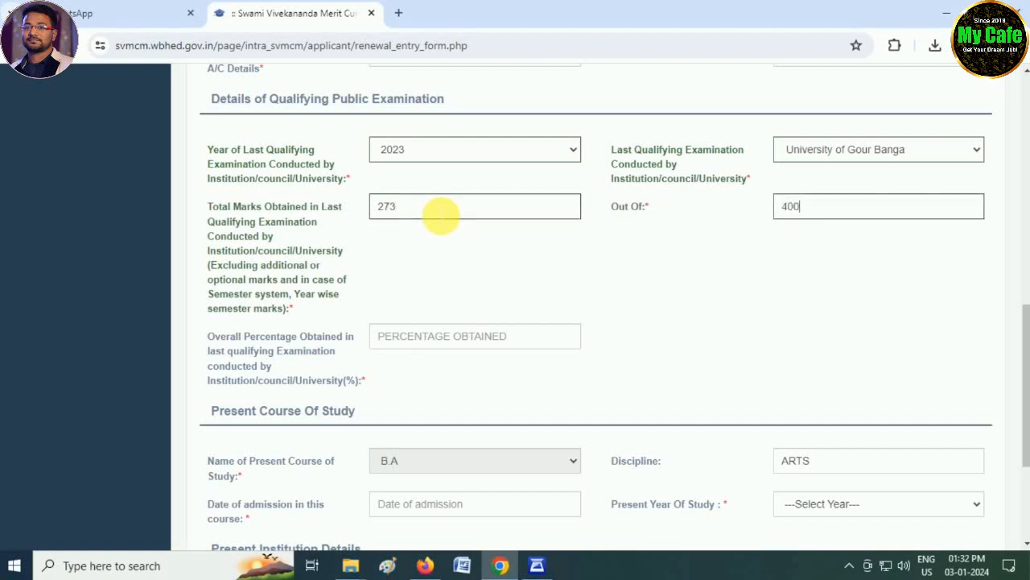
# Step: Calculate the overall percentage from the entered marks and set the date of admission in the present course to 09-10-2023
pyautogui.press('Tab')
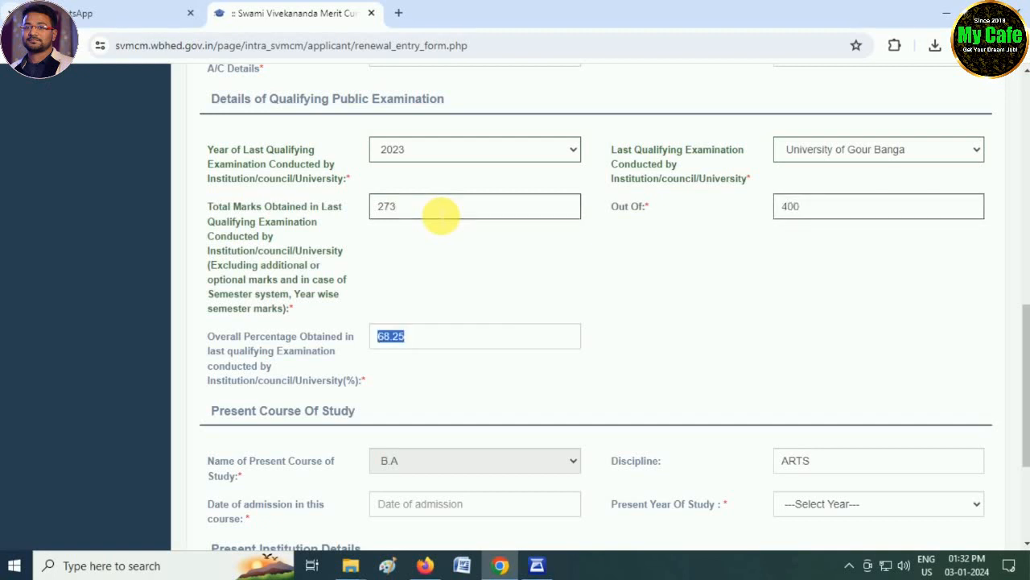
pyautogui.click(524, 286)
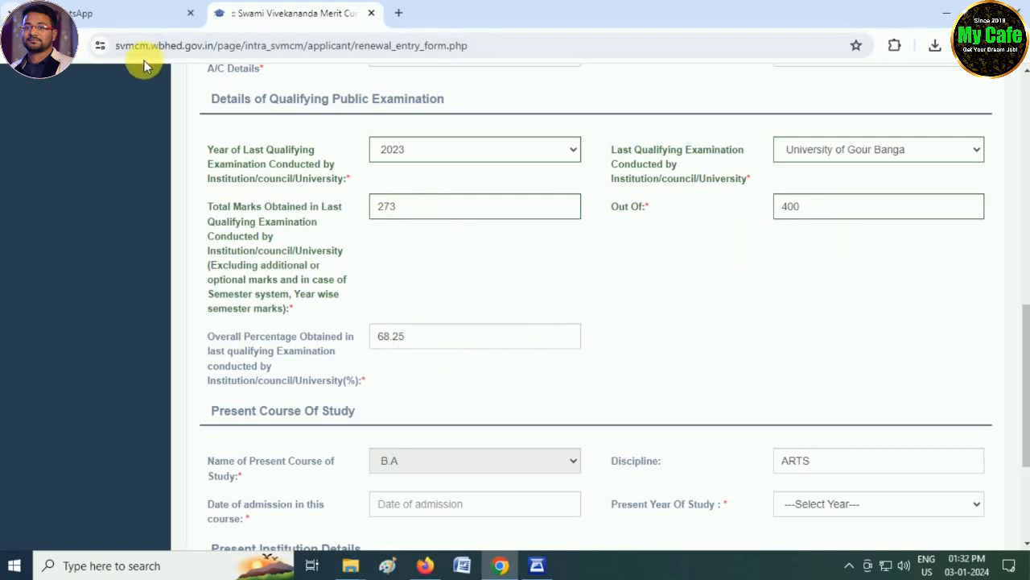
pyautogui.scroll(-1, 451, 346)
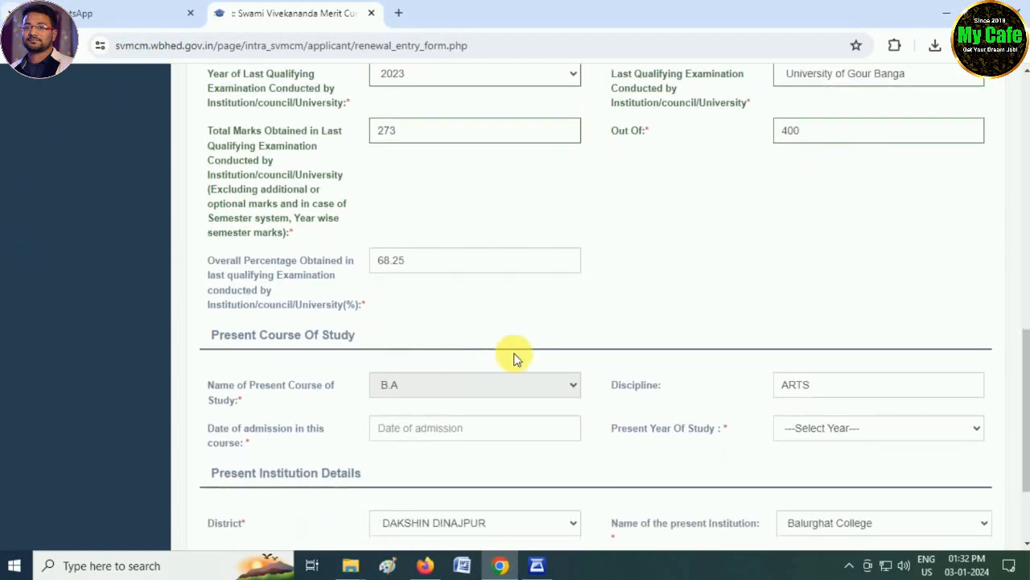
pyautogui.scroll(-2, 478, 430)
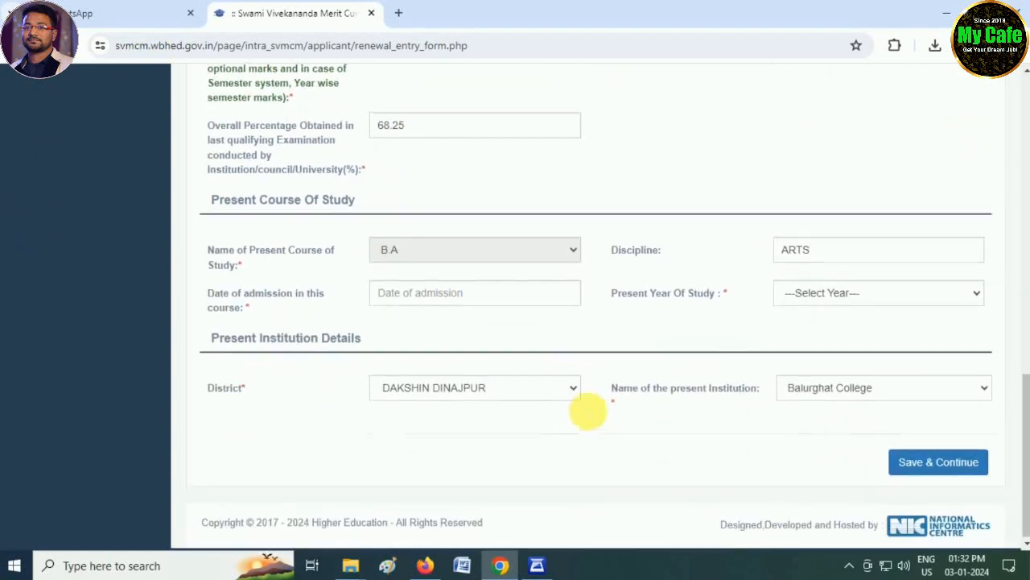
pyautogui.click(429, 292)
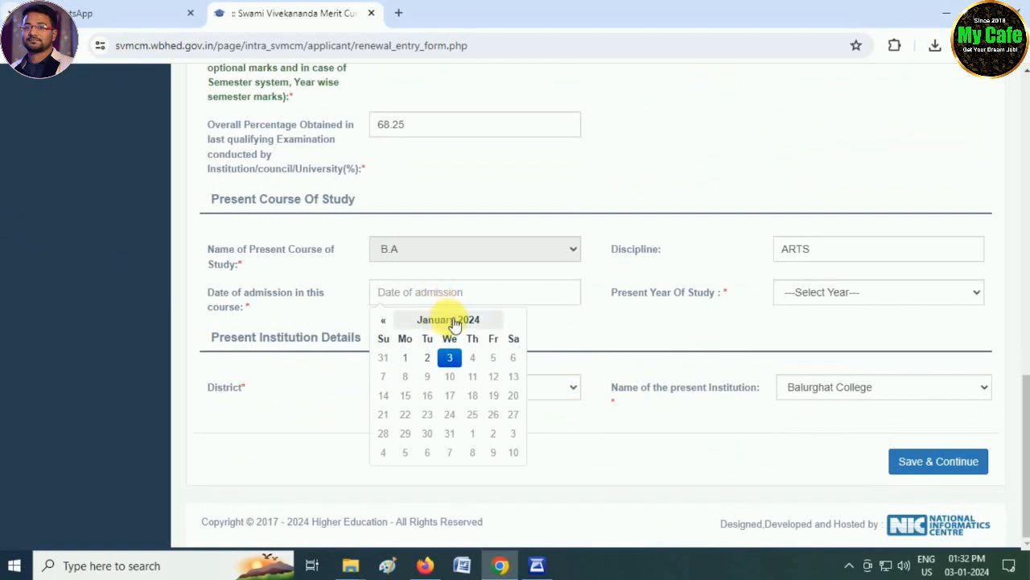
pyautogui.click(448, 320)
pyautogui.click(443, 321)
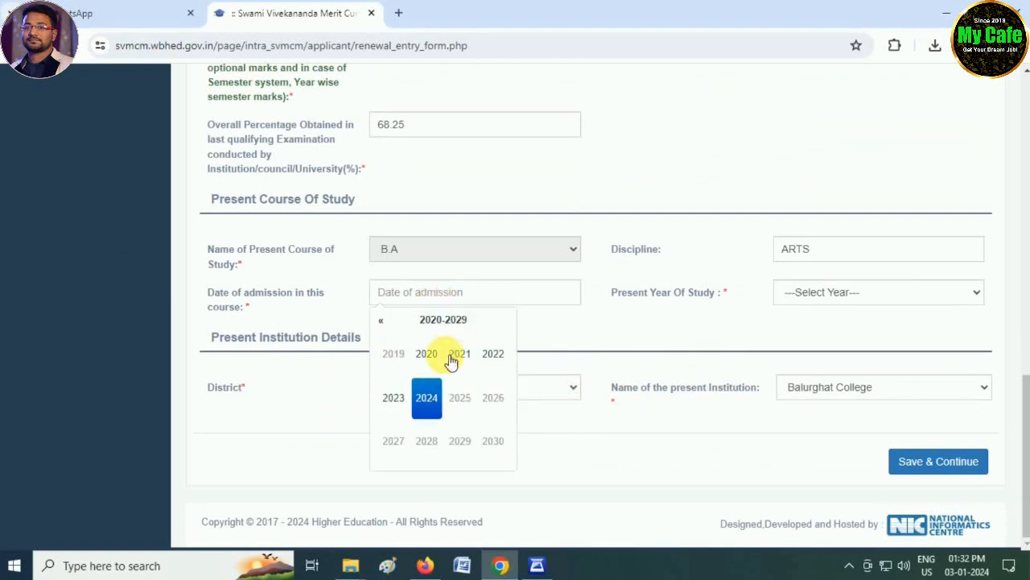
pyautogui.click(393, 399)
pyautogui.click(426, 441)
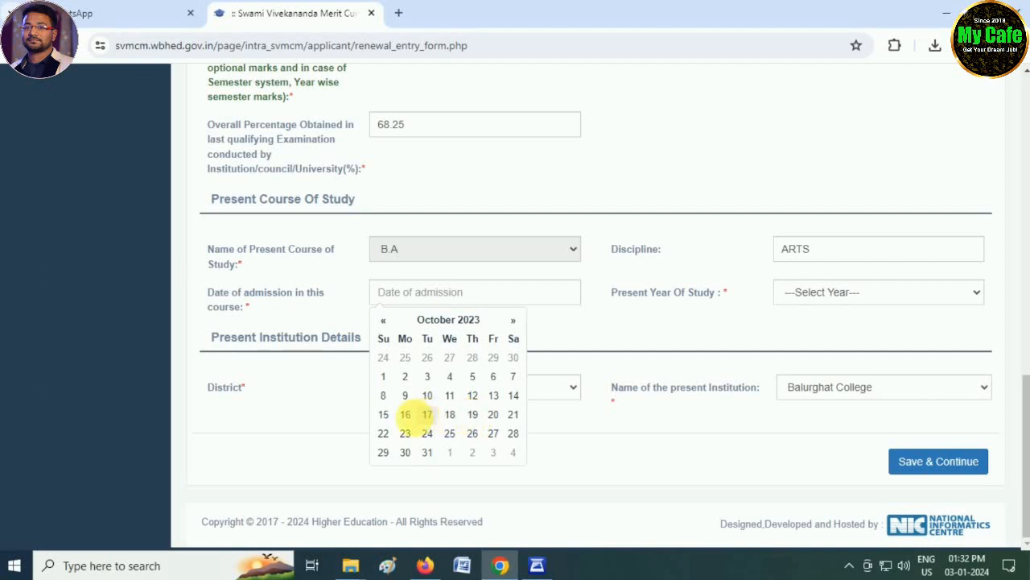
pyautogui.click(405, 395)
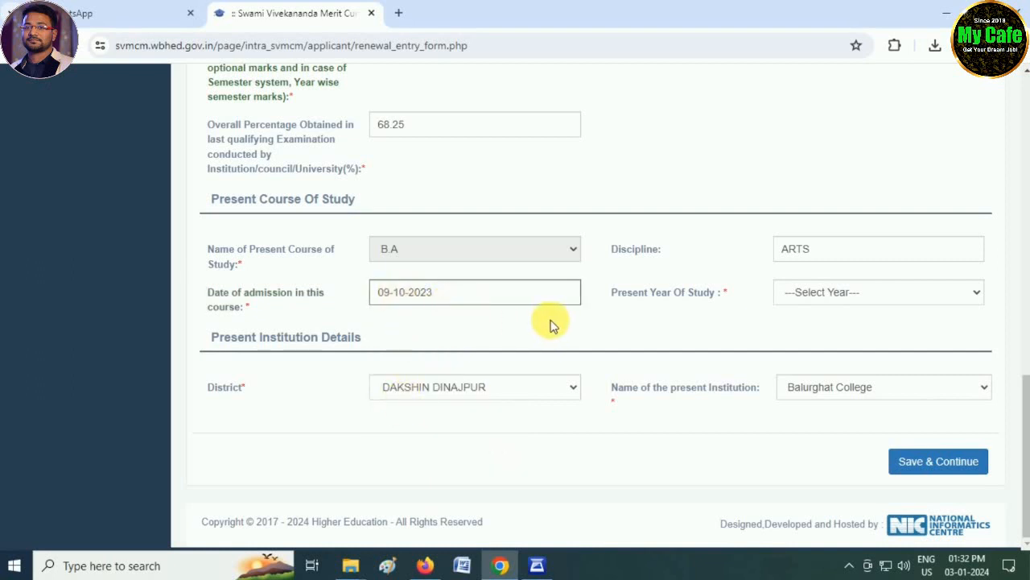
# Step: Set the present year of study to 3rd YEAR and the discipline to BA GENERAL, and save the renewal form
pyautogui.click(797, 293)
pyautogui.click(811, 326)
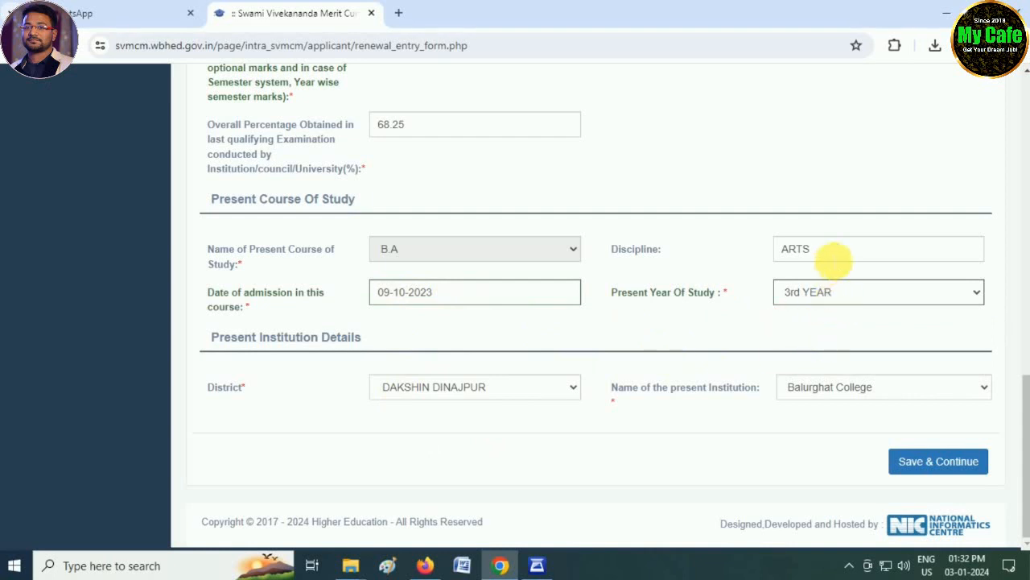
pyautogui.moveTo(833, 258); pyautogui.dragTo(730, 260)
pyautogui.write('BA ')
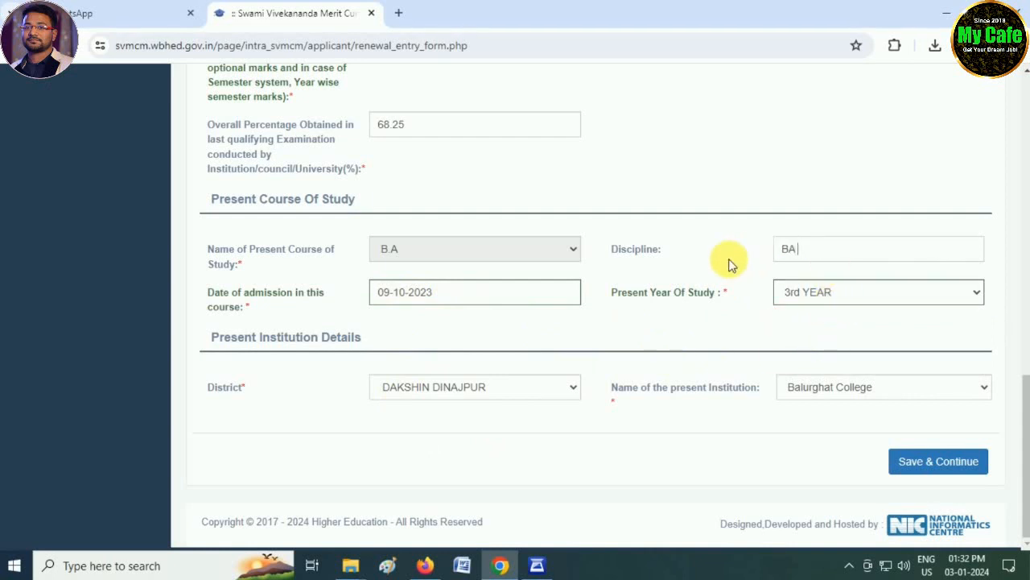
pyautogui.write('GENERAL')
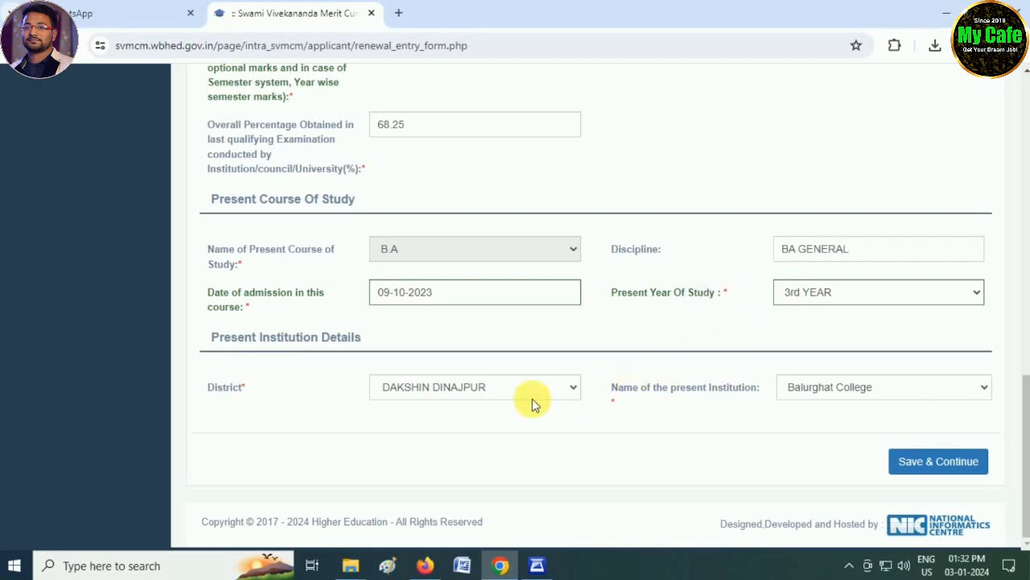
pyautogui.click(920, 469)
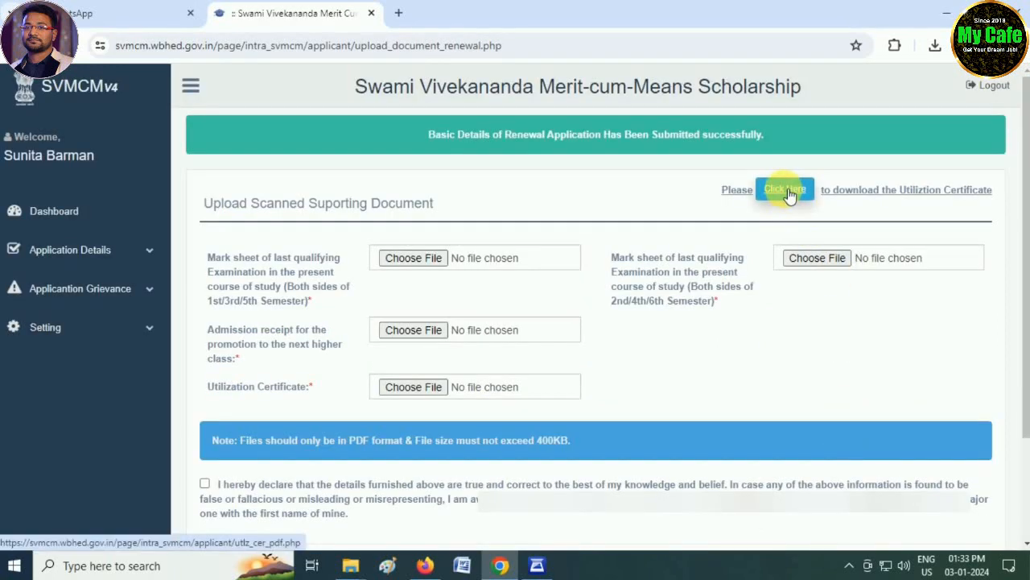
# Step: Download the Utilization Certificate, and print it from Adobe Reader
pyautogui.click(791, 198)
pyautogui.click(358, 566)
pyautogui.click(247, 522)
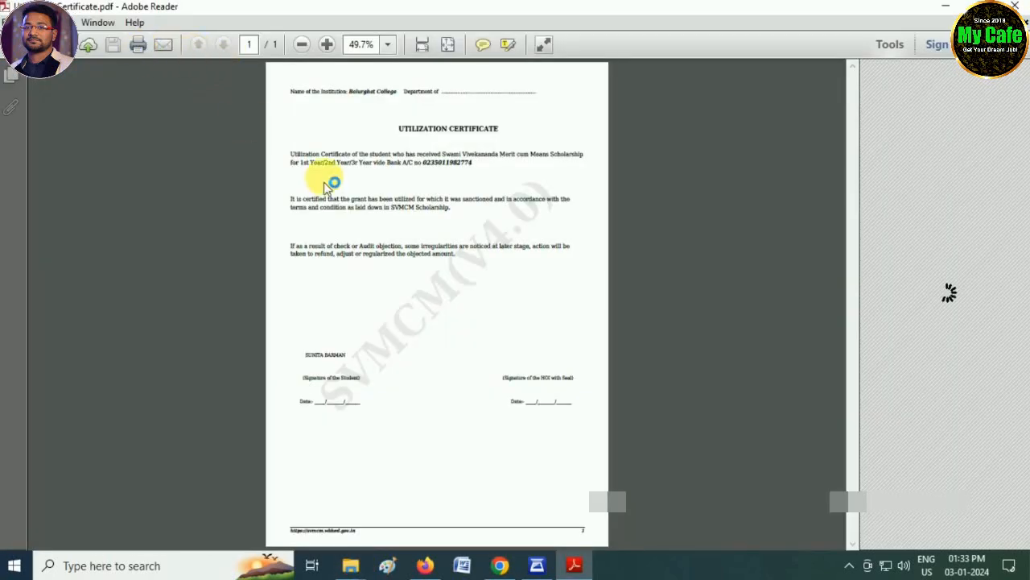
pyautogui.hotkey('ctrl', 'p')
pyautogui.click(699, 508)
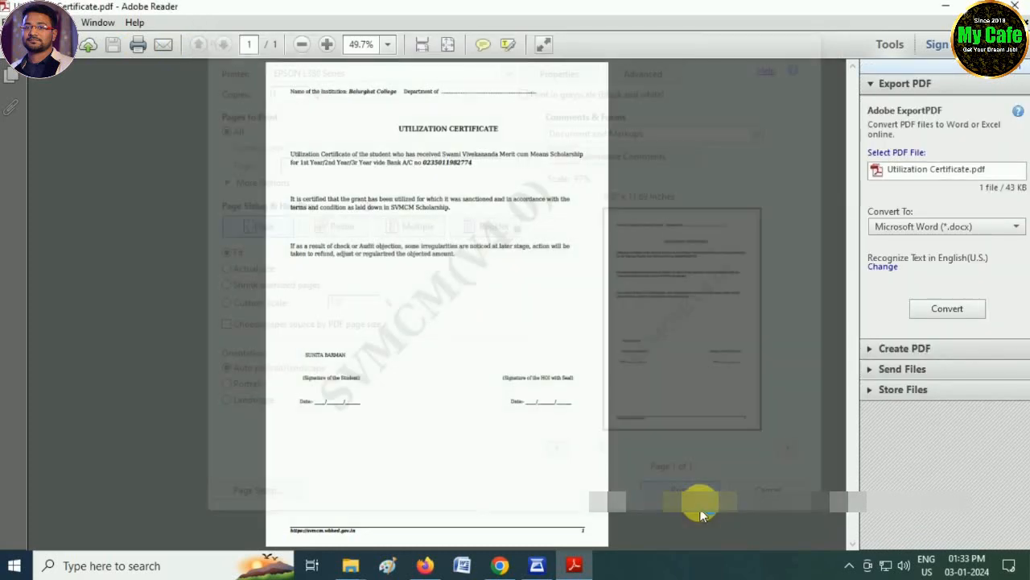
# Step: Examine the certificate's department, student signature and date fields, and return to the scholarship portal in Chrome
pyautogui.click(326, 44)
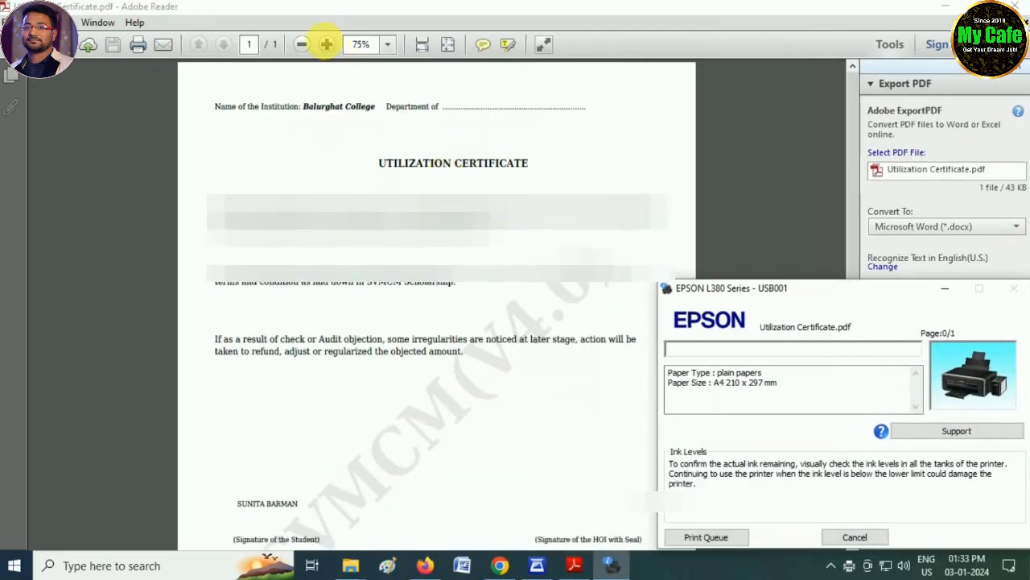
pyautogui.click(326, 44)
pyautogui.click(627, 118)
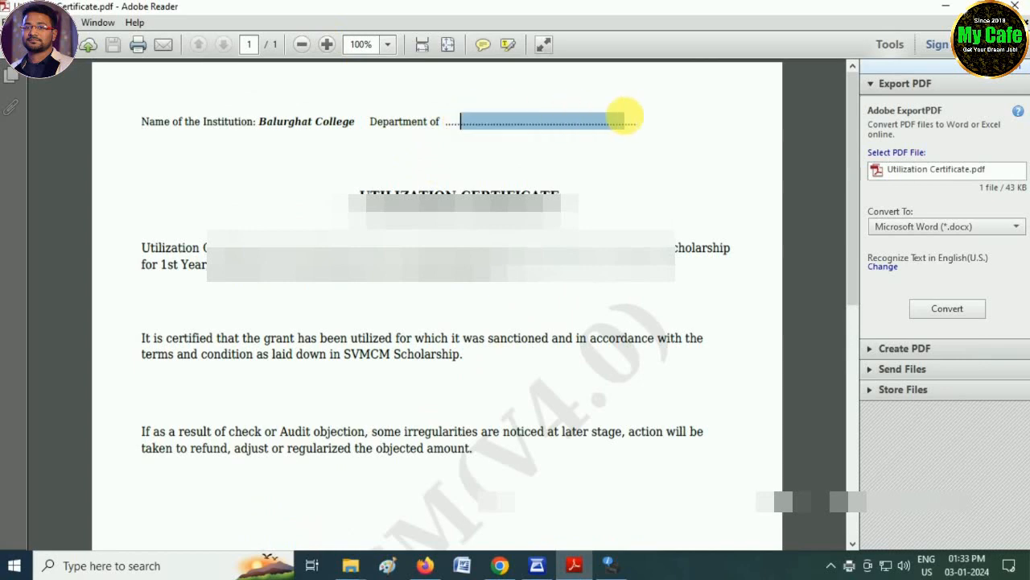
pyautogui.scroll(-5, 524, 234)
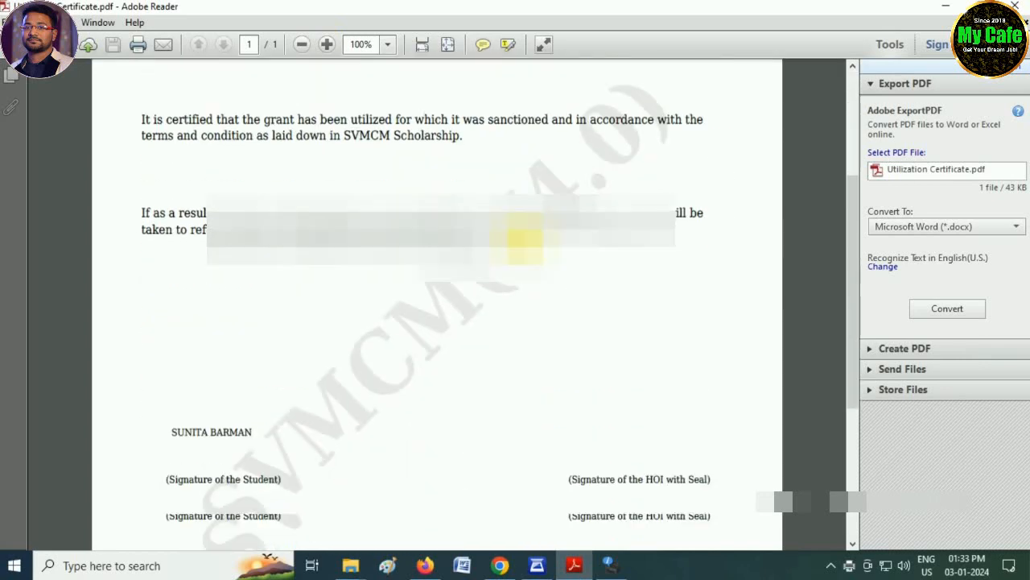
pyautogui.scroll(-3, 524, 234)
pyautogui.moveTo(164, 261); pyautogui.dragTo(282, 261)
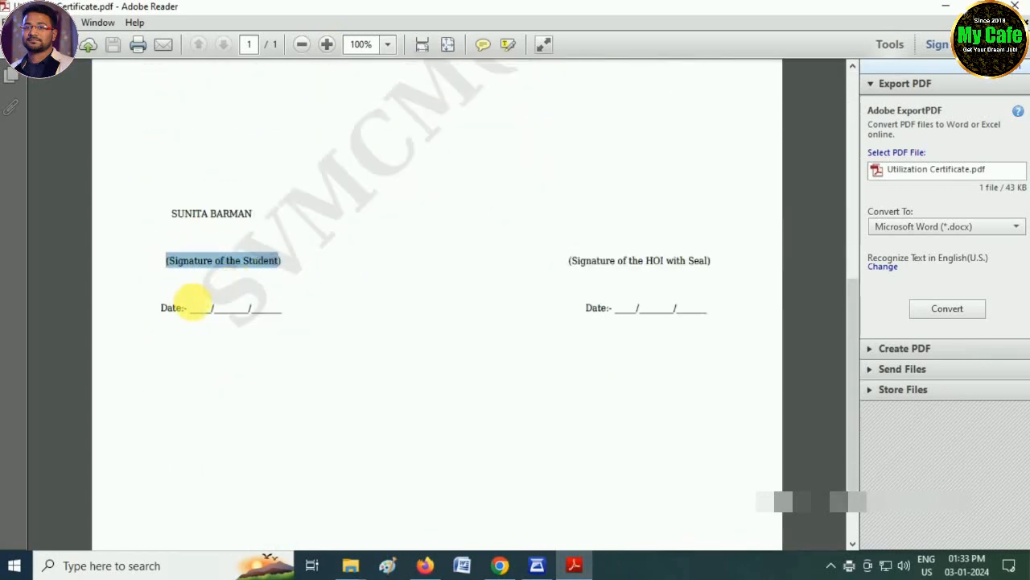
pyautogui.moveTo(190, 309); pyautogui.dragTo(311, 315)
pyautogui.click(395, 318)
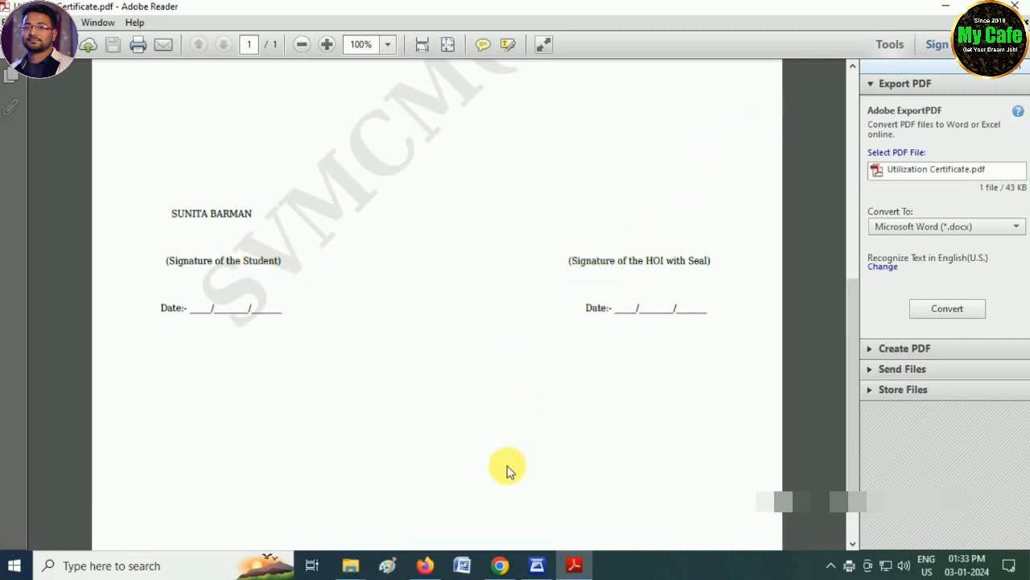
pyautogui.hotkey('alt', 'Tab')
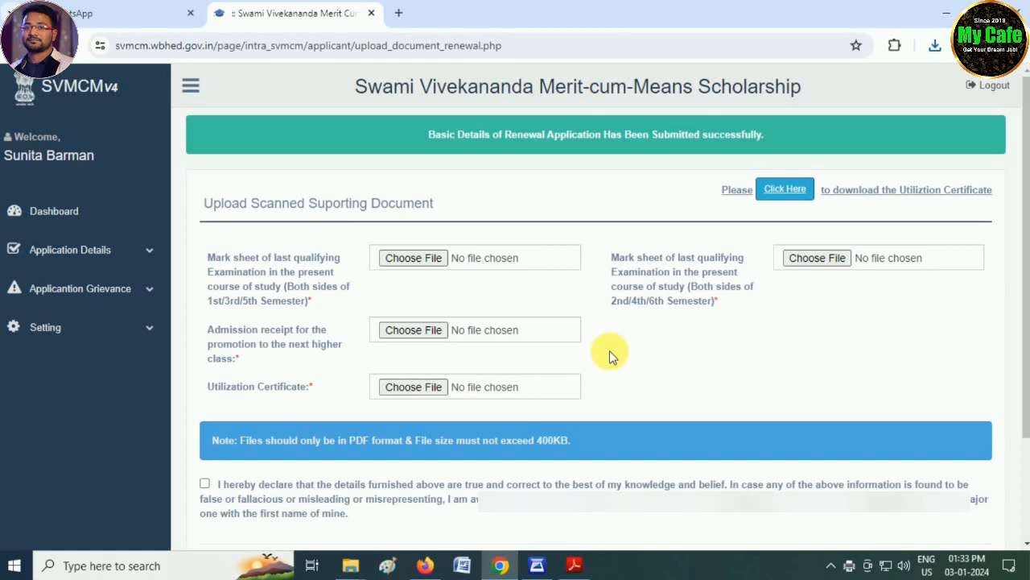